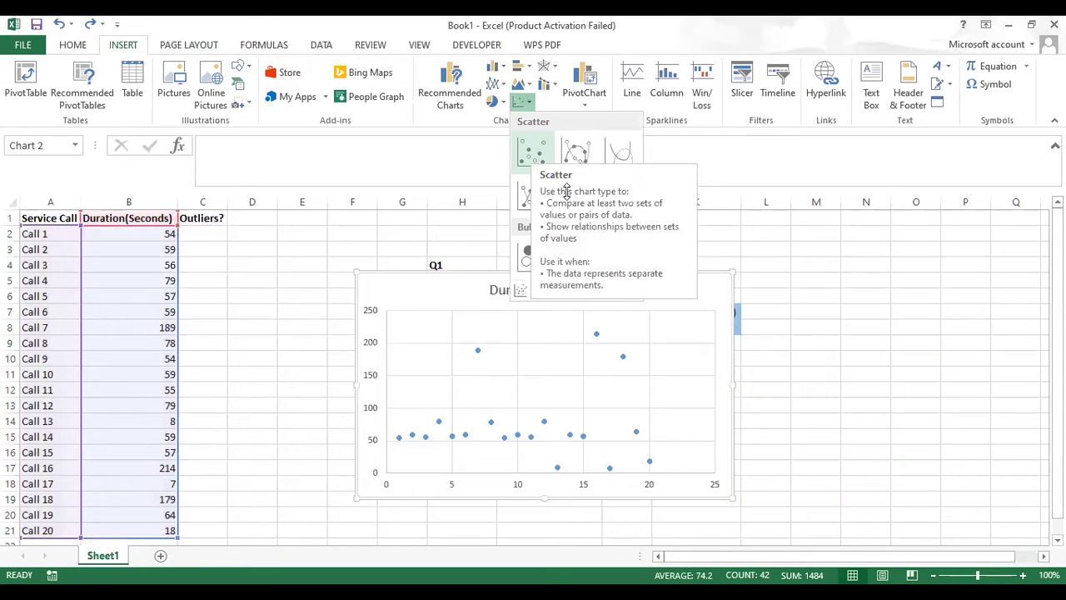
- Insert a scatter chart of the Duration(Seconds) data and open its chart type options
{"action": "left_click", "coordinate": [456, 461]}
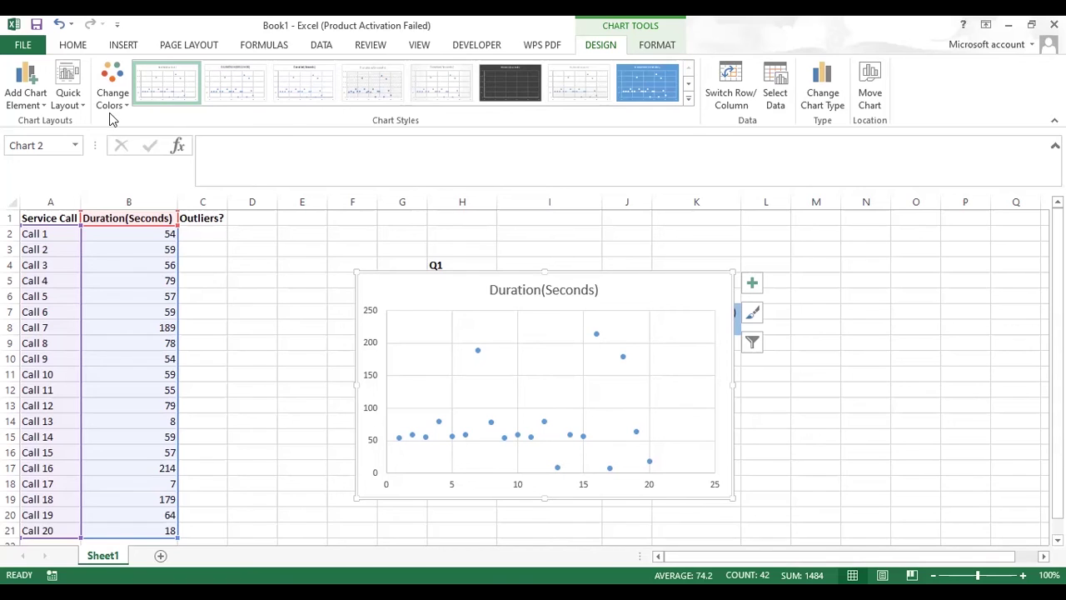
{"action": "left_click", "coordinate": [822, 92]}
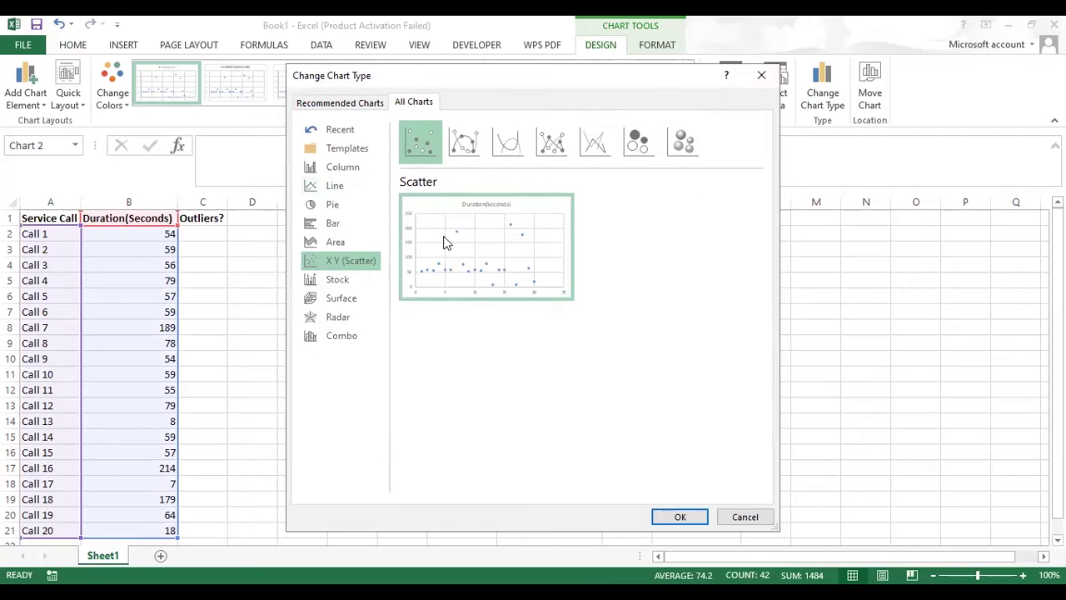
{"action": "mouse_move", "coordinate": [510, 210]}
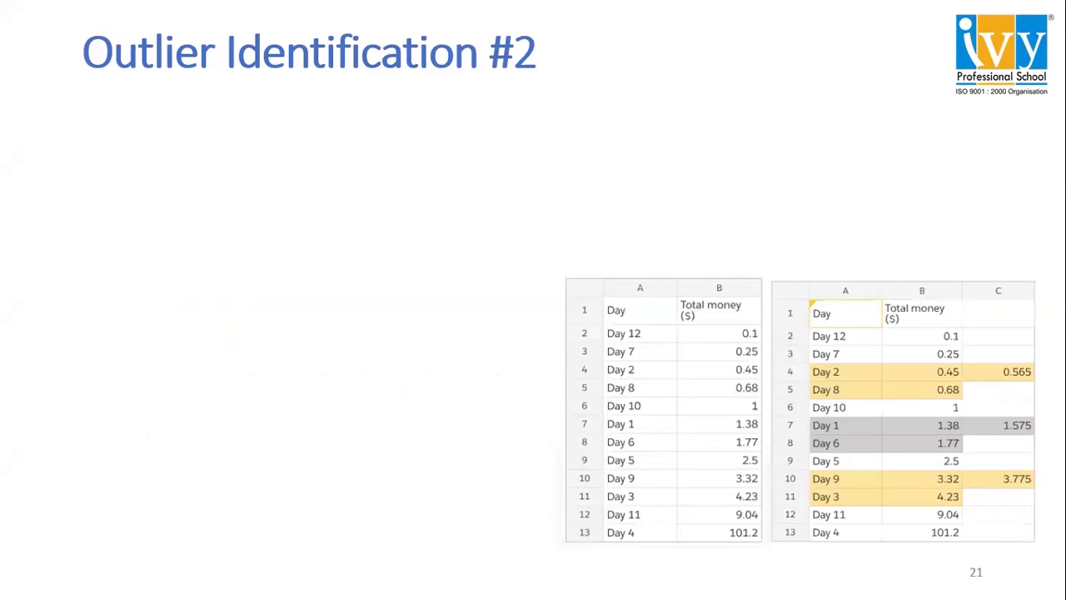
{"action": "key", "text": "Right"}
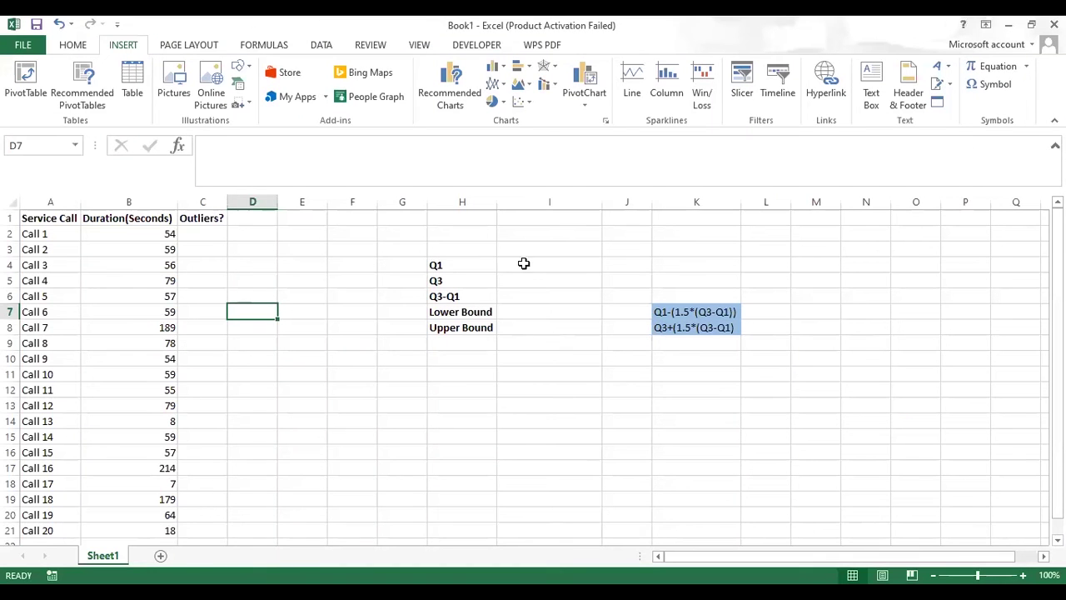
- Calculate Q1 of the call durations in cell I4 with =QUARTILE($B$2:$B$21,1)
{"action": "left_click", "coordinate": [519, 268]}
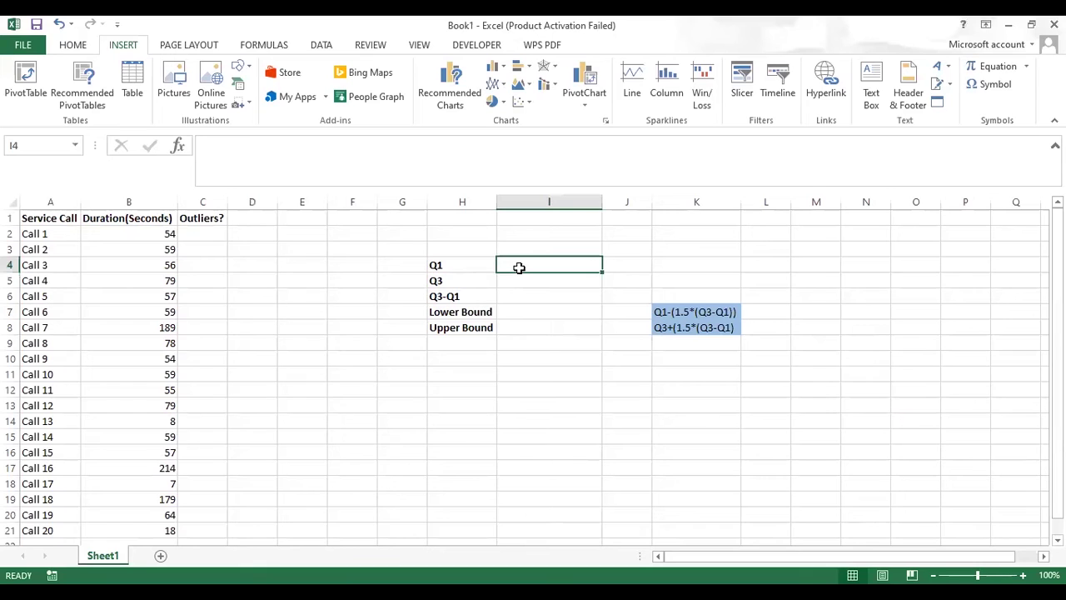
{"action": "type", "text": "=Q"}
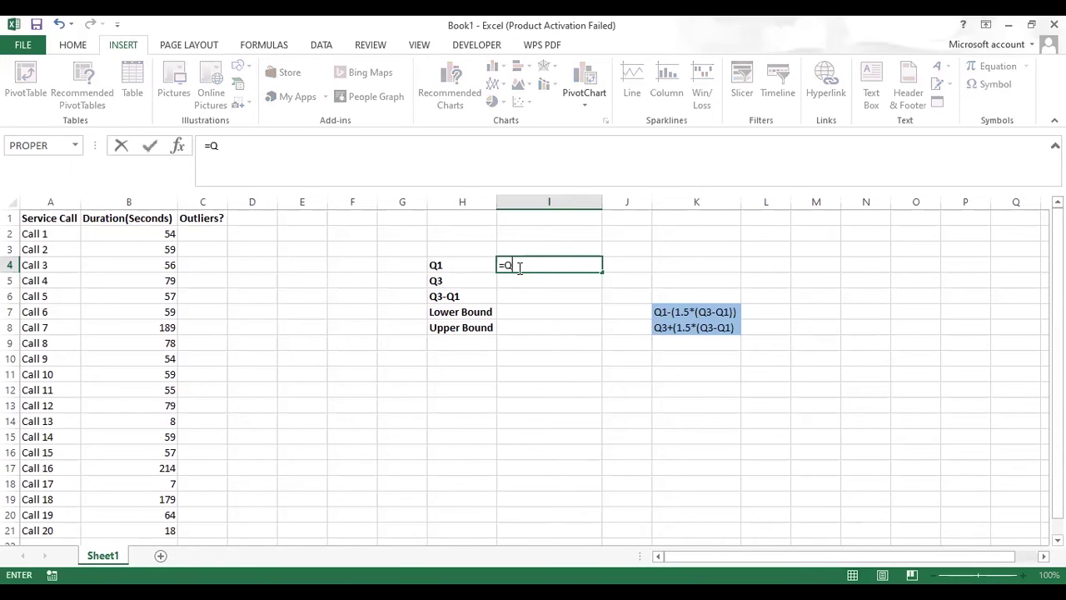
{"action": "type", "text": "UARTILE("}
{"action": "left_click", "coordinate": [130, 232]}
{"action": "key", "text": "ctrl+shift+Down"}
{"action": "key", "text": "F4"}
{"action": "type", "text": ",1"}
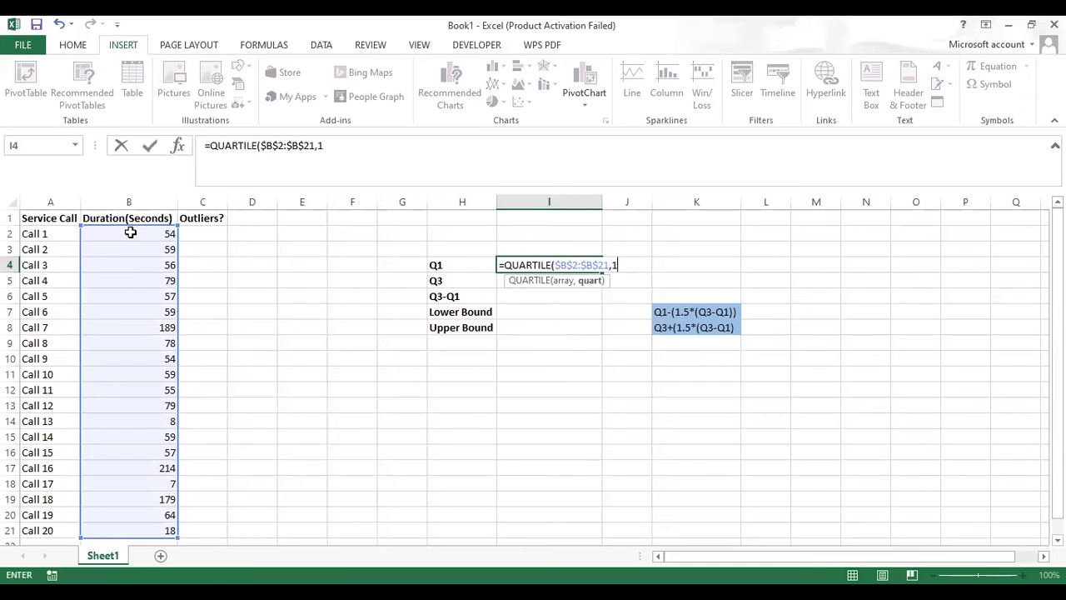
{"action": "key", "text": "Return"}
- Calculate Q3 of the call durations in cell I5 with =QUARTILE($B$2:$B$21,3)
{"action": "type", "text": "="}
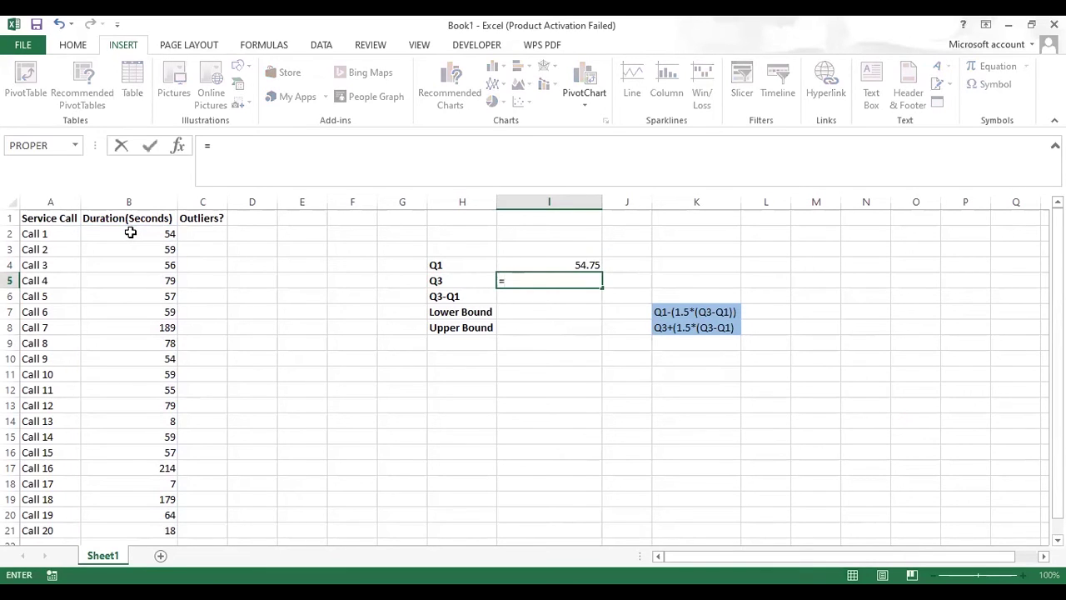
{"action": "type", "text": "QUARTILE("}
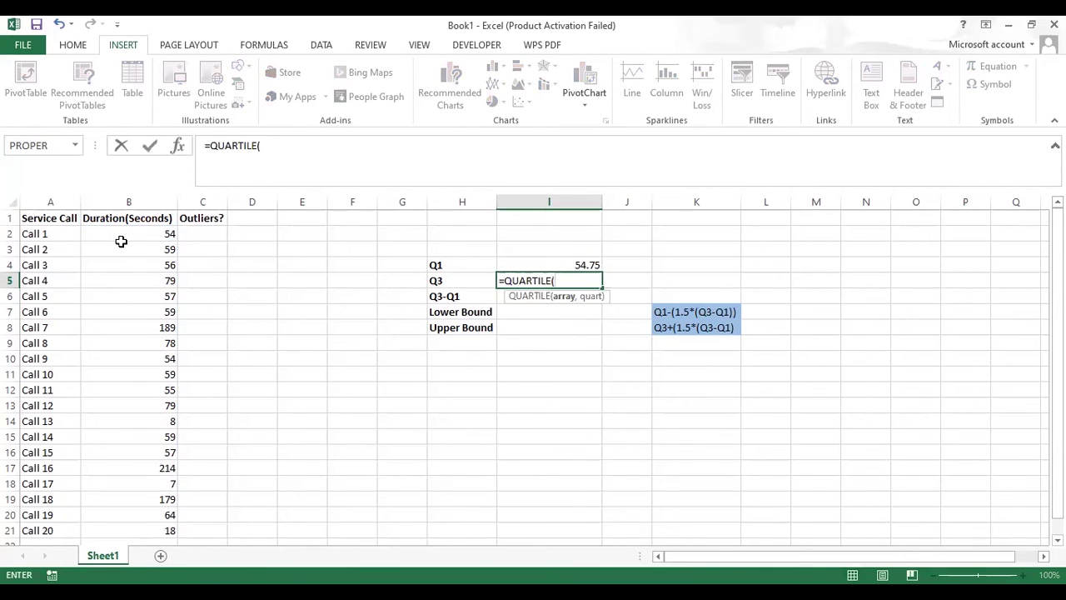
{"action": "left_click", "coordinate": [121, 246]}
{"action": "left_click", "coordinate": [121, 241]}
{"action": "key", "text": "ctrl+shift+Down"}
{"action": "key", "text": "F4"}
{"action": "type", "text": ",3)"}
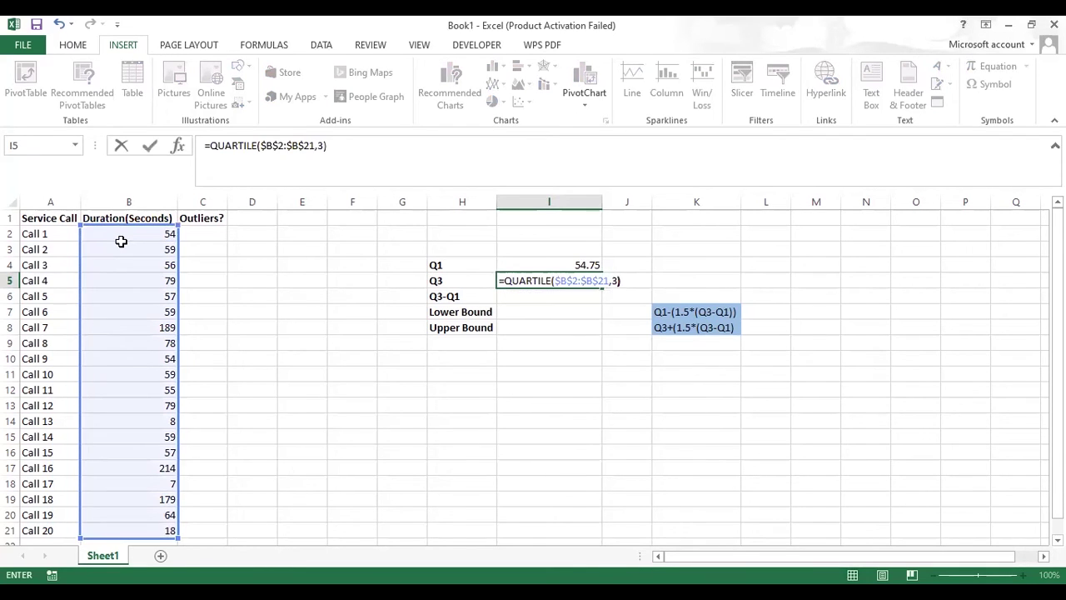
{"action": "key", "text": "Return"}
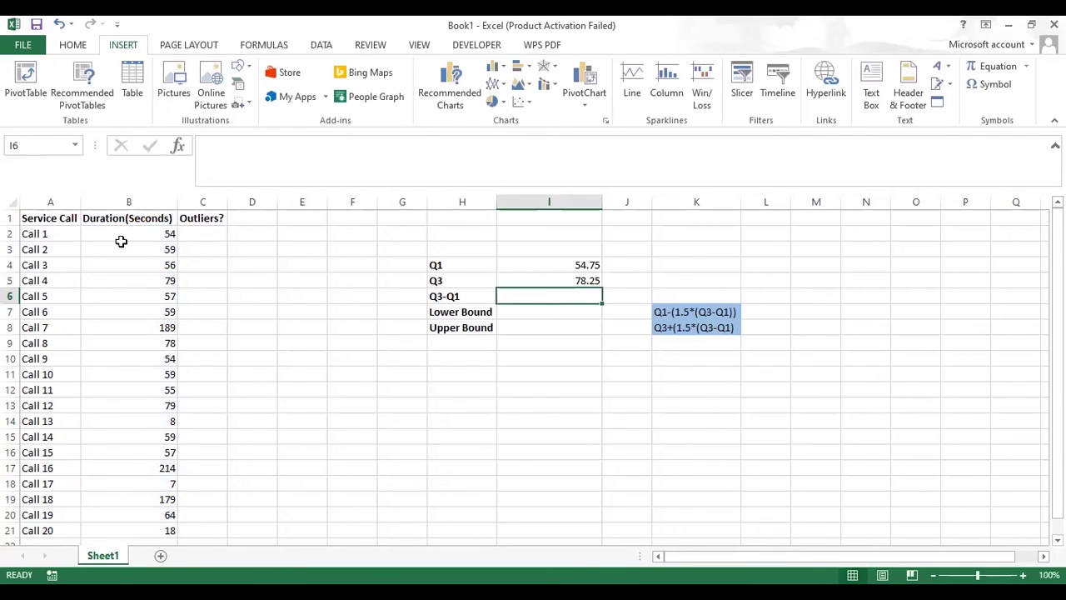
- Calculate the interquartile range beside Q3-Q1 in cell I6 with =I5-I4
{"action": "type", "text": "="}
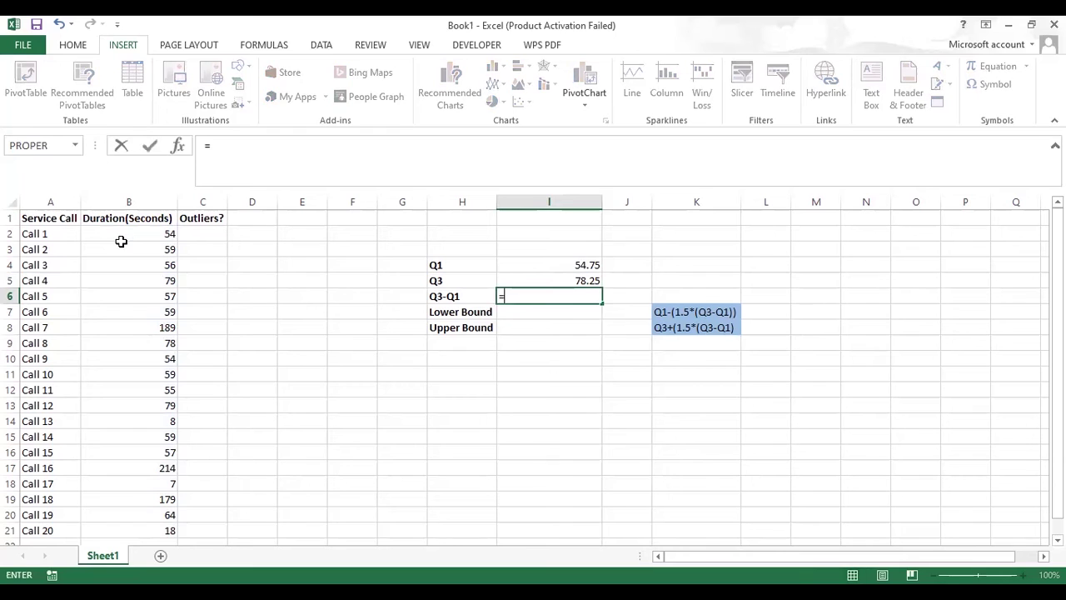
{"action": "left_click", "coordinate": [530, 279]}
{"action": "type", "text": "-"}
{"action": "left_click", "coordinate": [549, 266]}
{"action": "key", "text": "Return"}
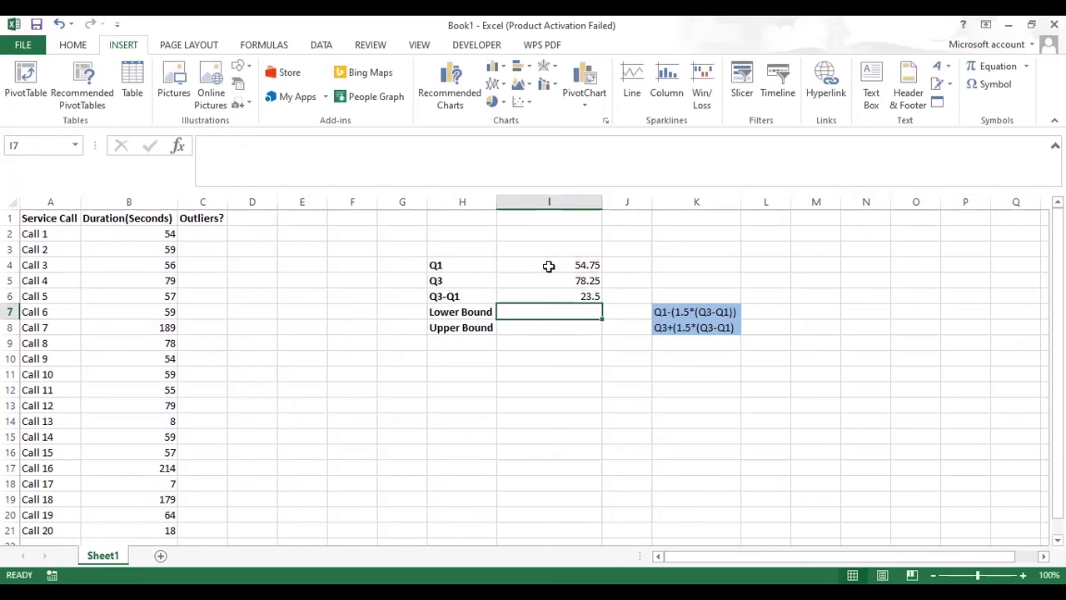
{"action": "key", "text": "Up"}
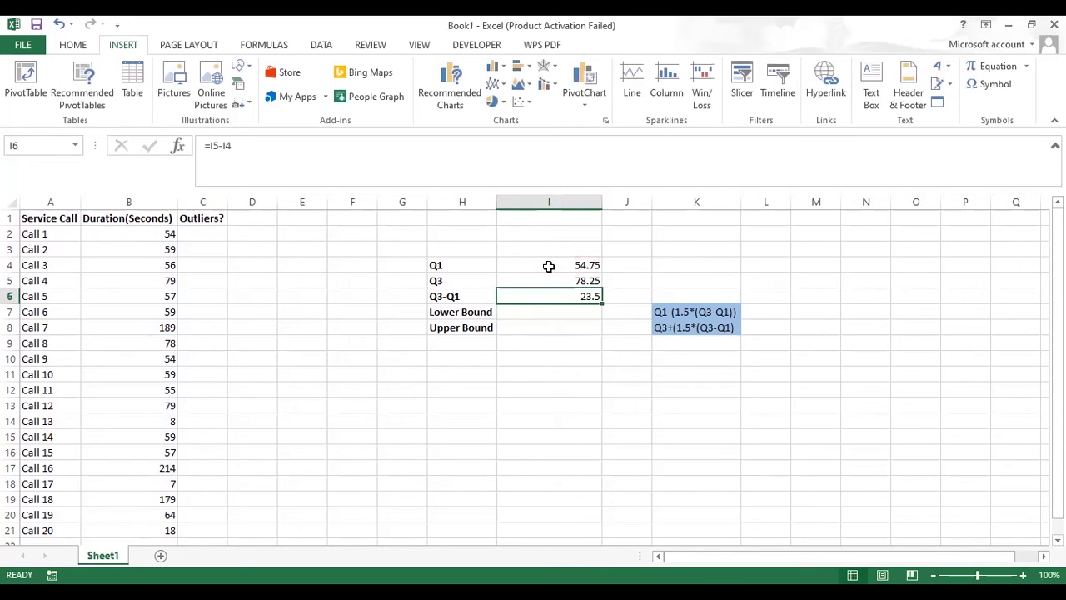
- Calculate the Lower Bound in cell I7 with the formula =I4-(1.5*I6)
{"action": "key", "text": "Down"}
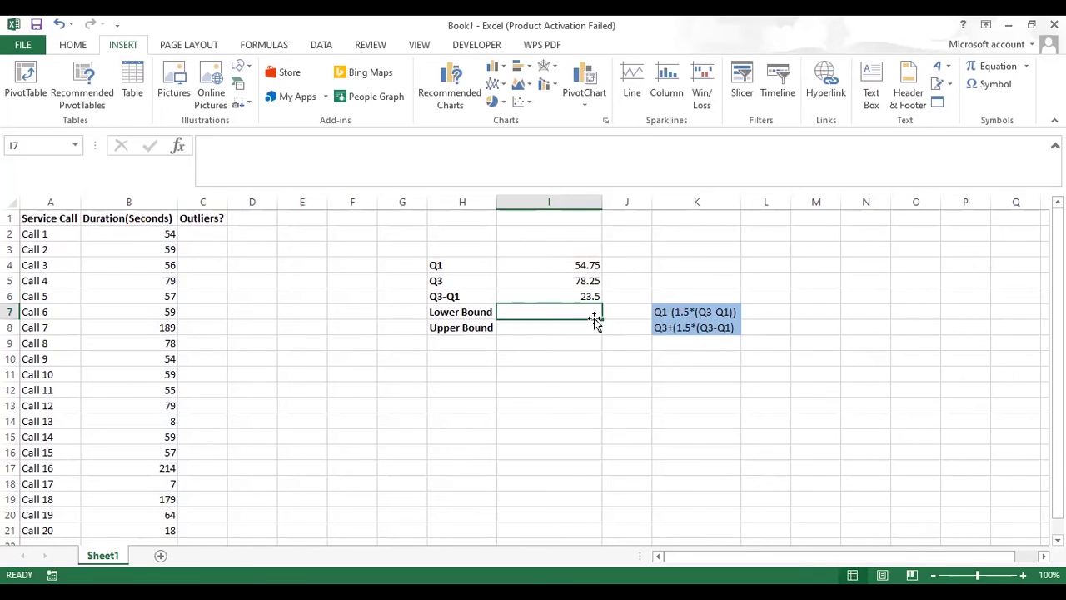
{"action": "type", "text": "="}
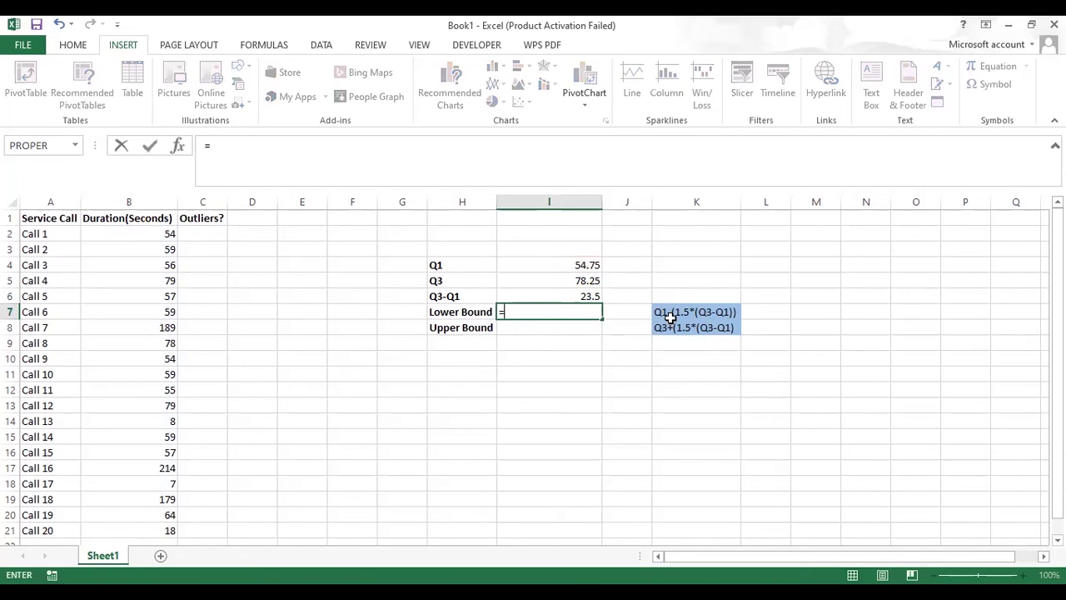
{"action": "left_click", "coordinate": [594, 264]}
{"action": "type", "text": "-"}
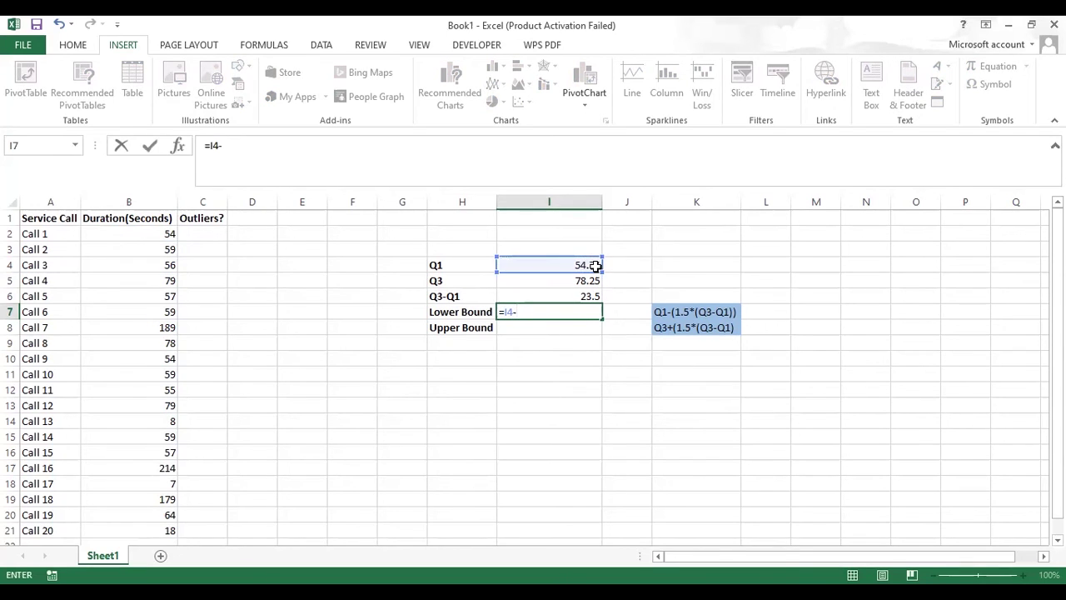
{"action": "type", "text": "()"}
{"action": "left_click", "coordinate": [226, 146]}
{"action": "type", "text": "1.5"}
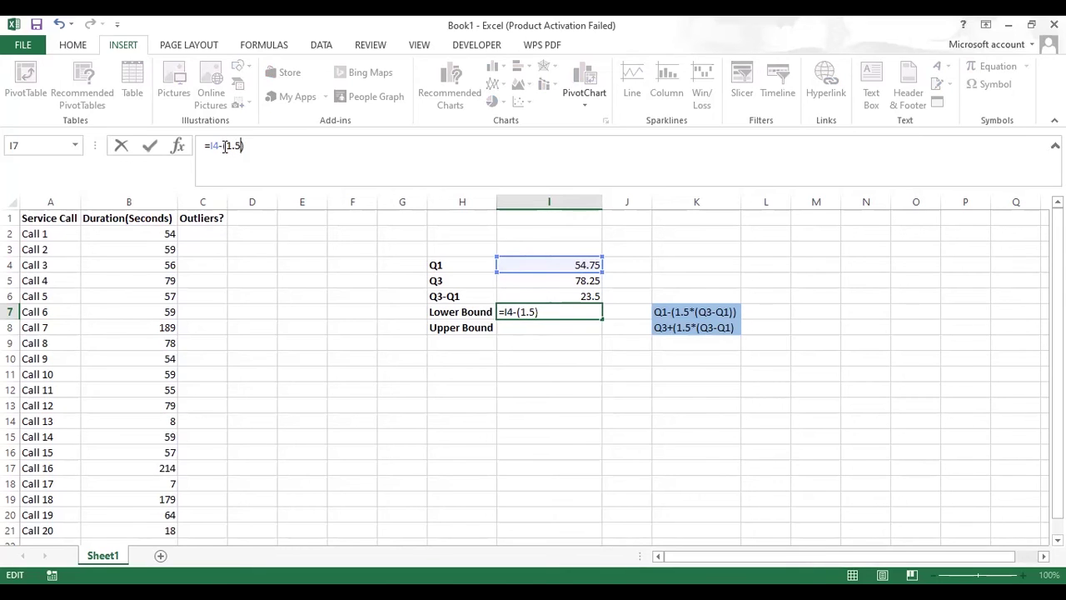
{"action": "type", "text": "*"}
{"action": "left_click", "coordinate": [581, 297]}
{"action": "key", "text": "Return"}
{"action": "key", "text": "Up"}
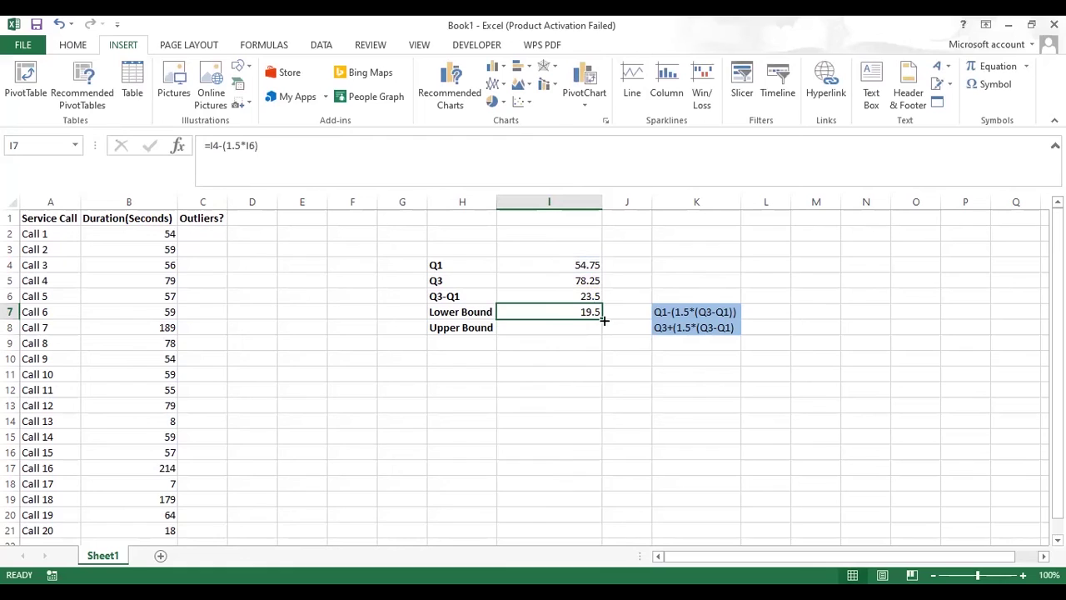
- Calculate the Upper Bound in cell I8 with the formula =I5+(1.5*I6), and review both bound formulas
{"action": "left_click", "coordinate": [589, 327]}
{"action": "type", "text": "="}
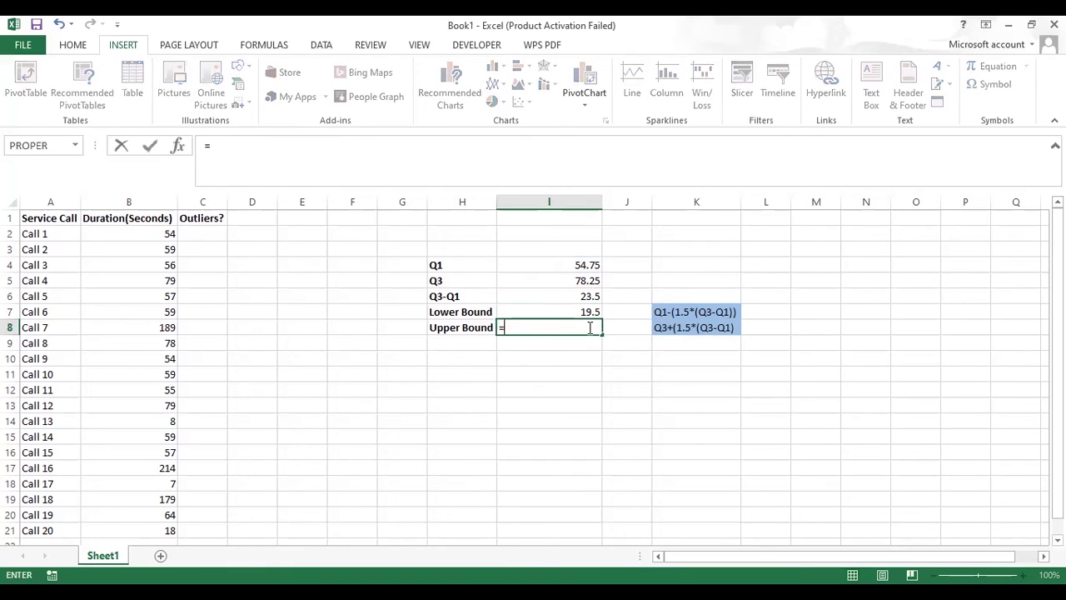
{"action": "left_click", "coordinate": [561, 281]}
{"action": "type", "text": "+()"}
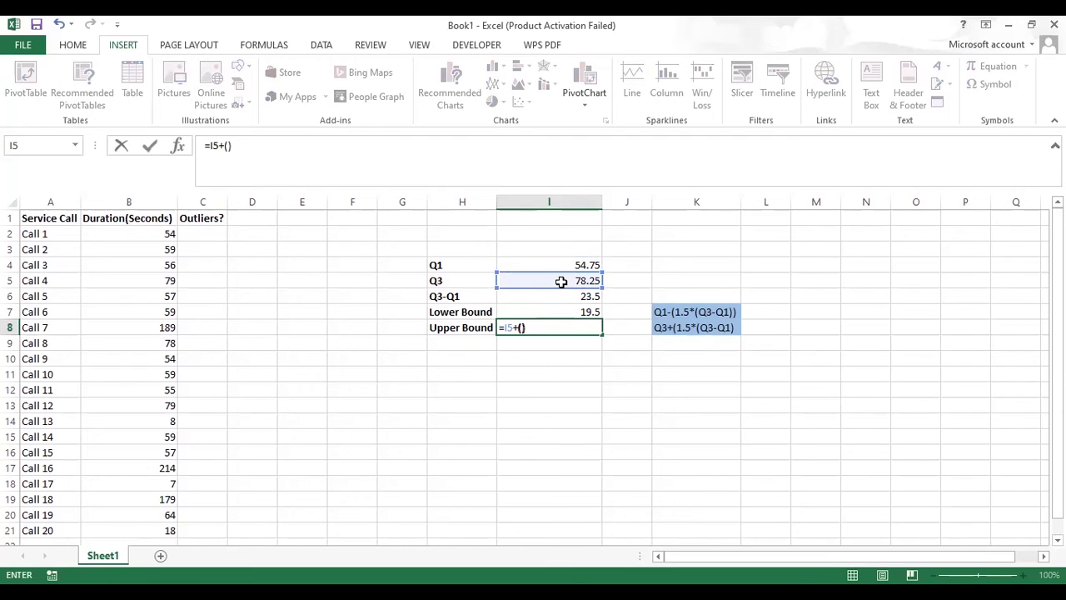
{"action": "left_click", "coordinate": [228, 146]}
{"action": "type", "text": "1."}
{"action": "type", "text": "5*"}
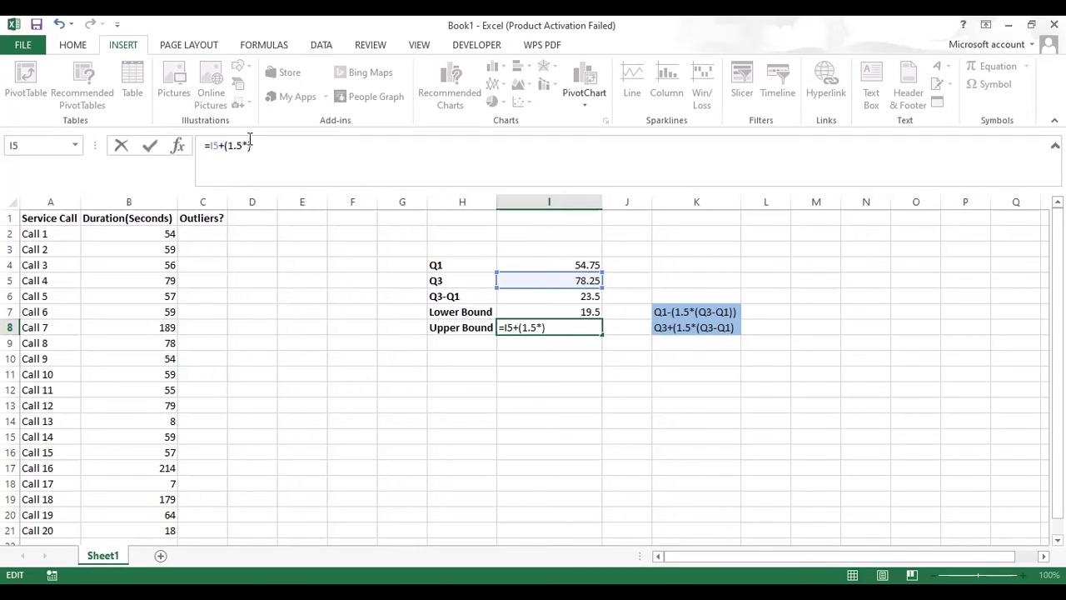
{"action": "left_click", "coordinate": [545, 299]}
{"action": "key", "text": "Return"}
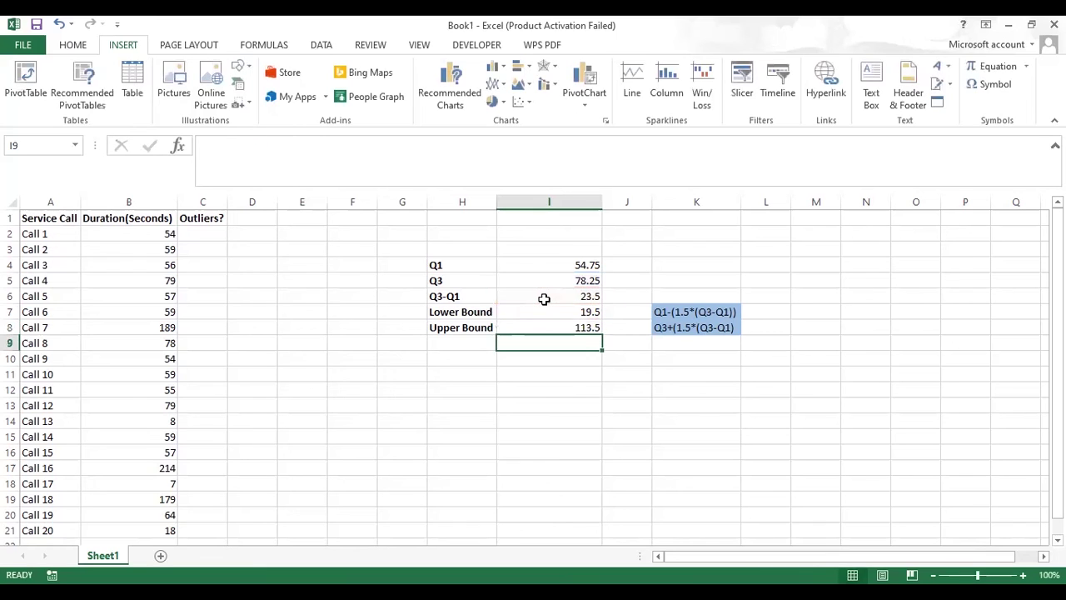
{"action": "key", "text": "Up"}
{"action": "key", "text": "Down"}
{"action": "key", "text": "Up"}
{"action": "key", "text": "Up"}
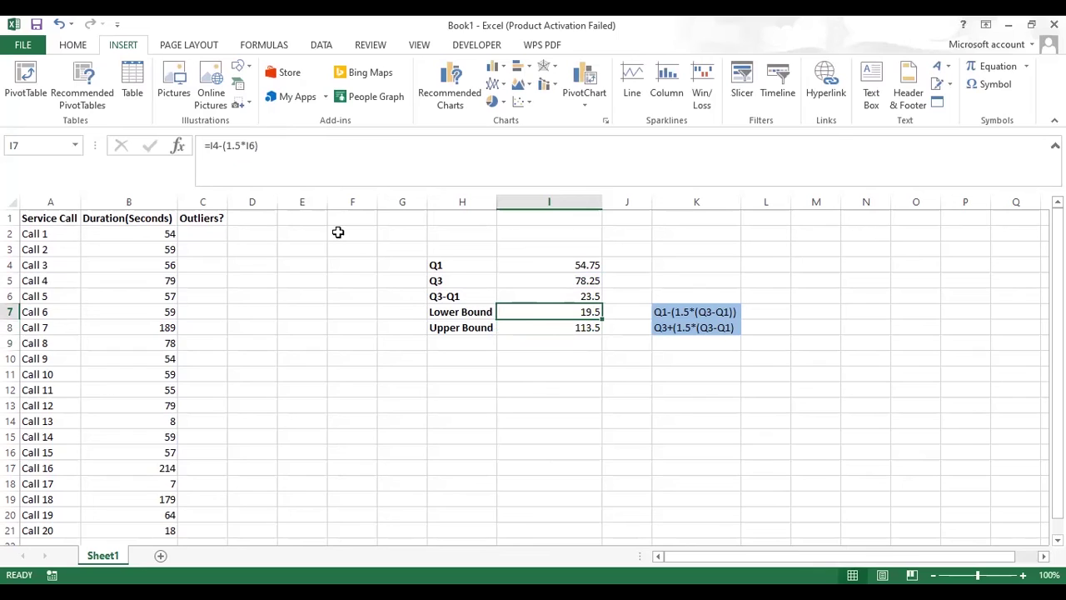
- Enter the outlier test =OR(B2<$I$7,B2>$I$8) for Call 1 in cell C2 under Outliers?
{"action": "left_click", "coordinate": [205, 231]}
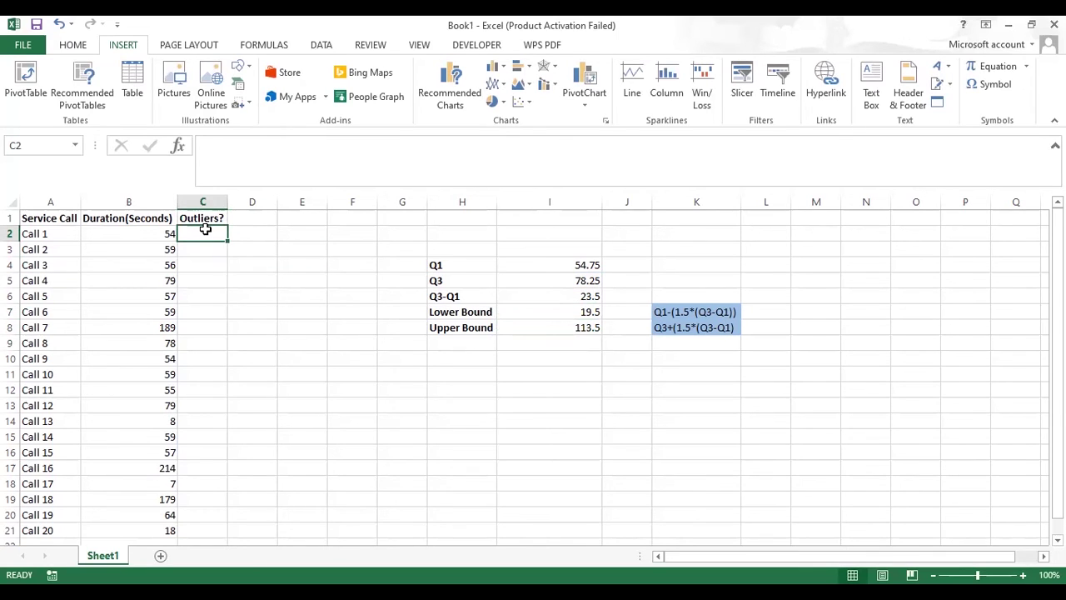
{"action": "type", "text": "="}
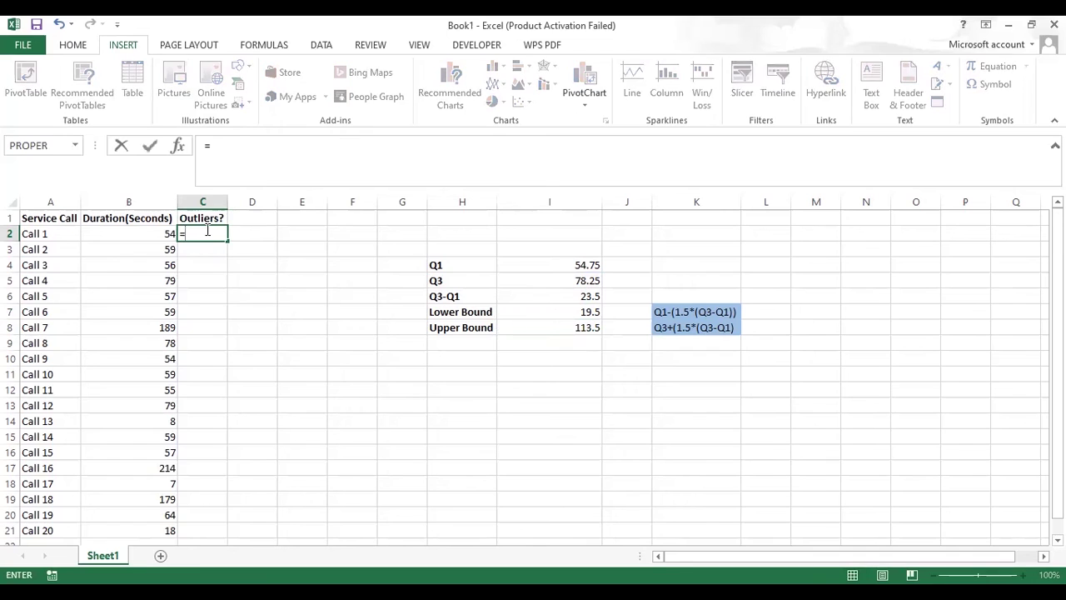
{"action": "type", "text": "OR("}
{"action": "left_click", "coordinate": [126, 233]}
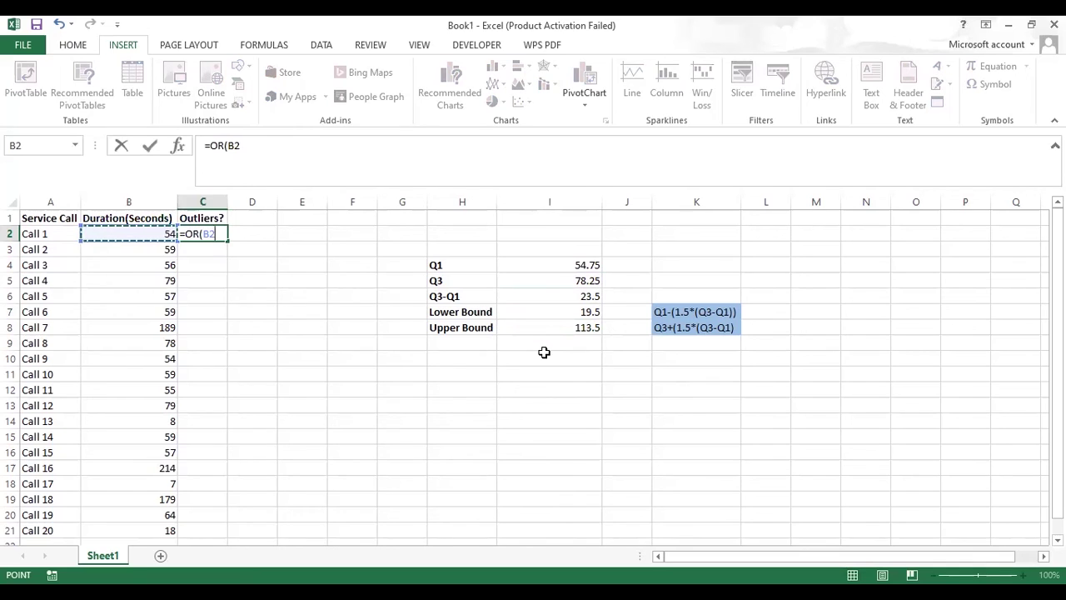
{"action": "type", "text": "<"}
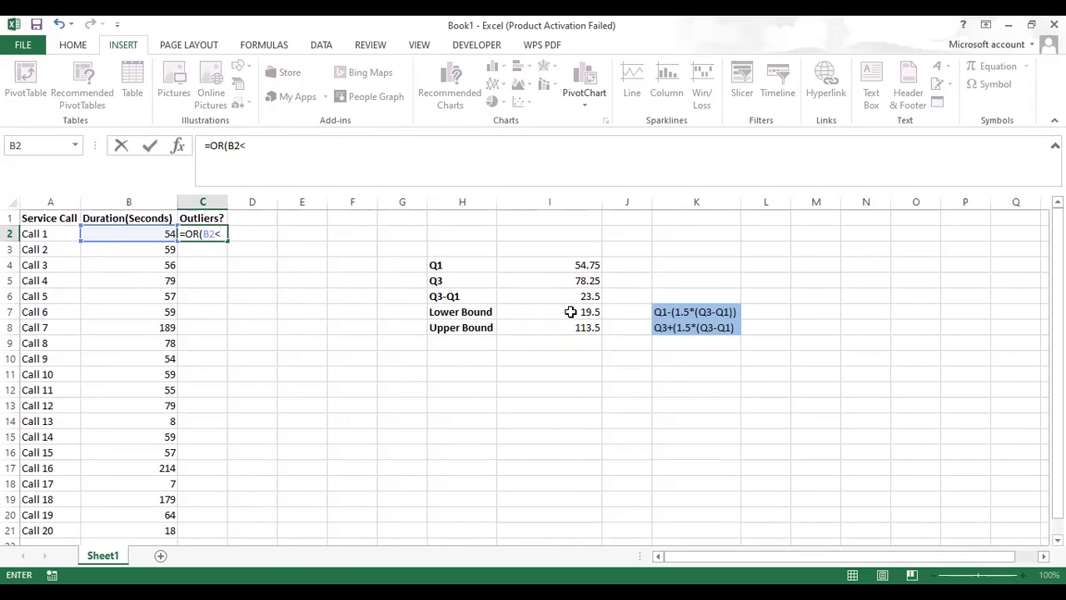
{"action": "left_click", "coordinate": [570, 312]}
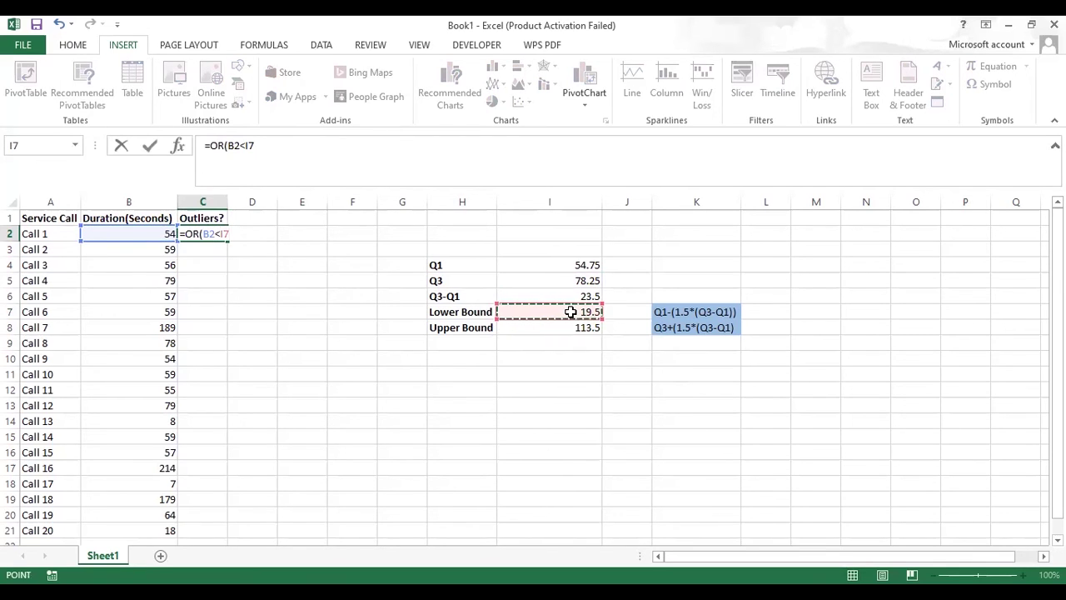
{"action": "key", "text": "F4"}
{"action": "type", "text": ","}
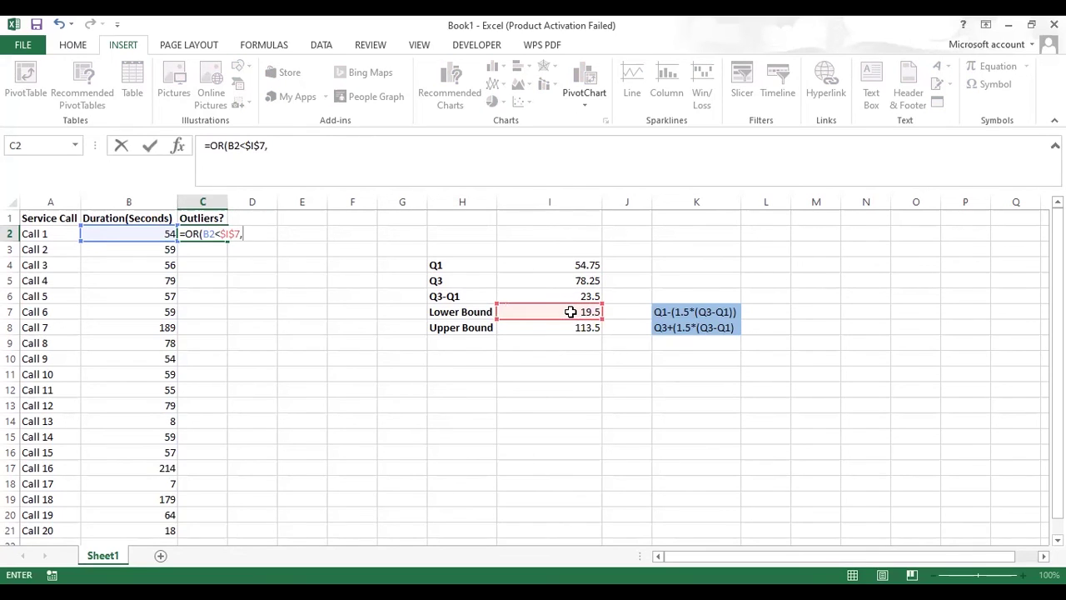
{"action": "left_click", "coordinate": [161, 234]}
{"action": "type", "text": ">"}
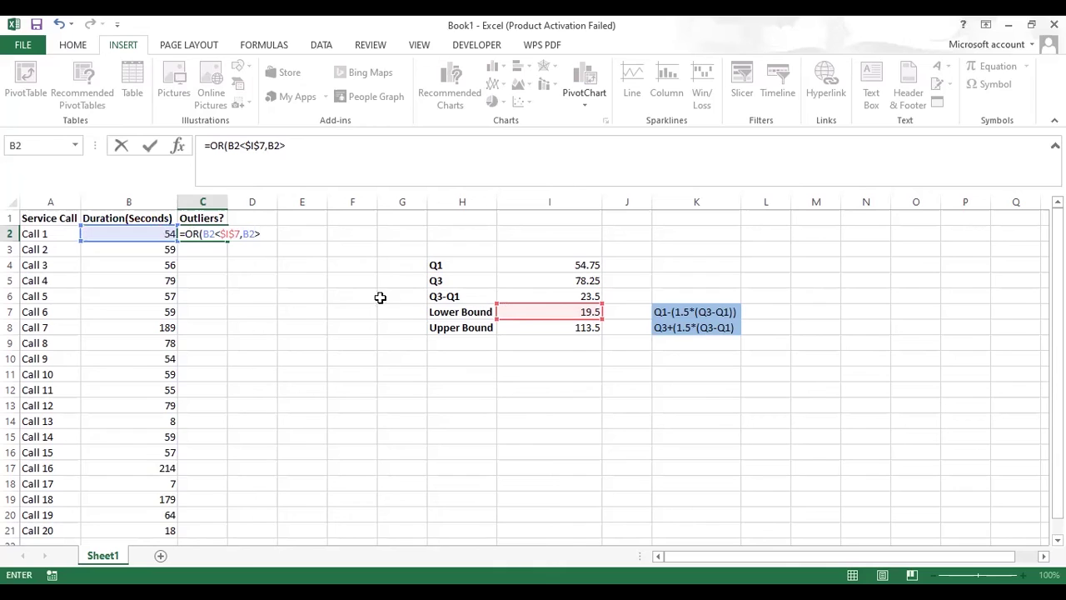
{"action": "left_click", "coordinate": [551, 328]}
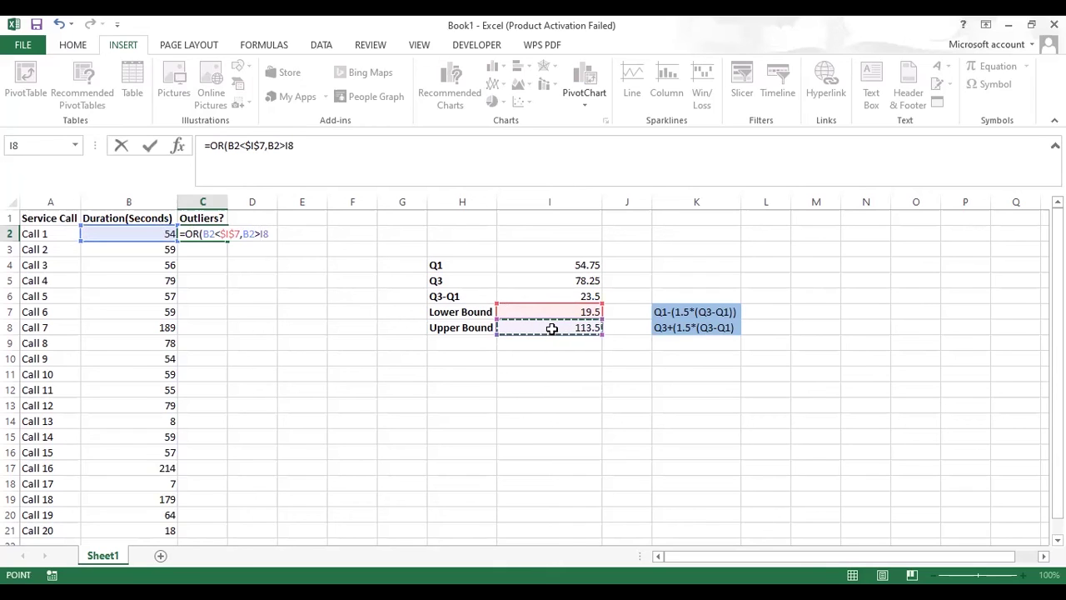
{"action": "key", "text": "F4"}
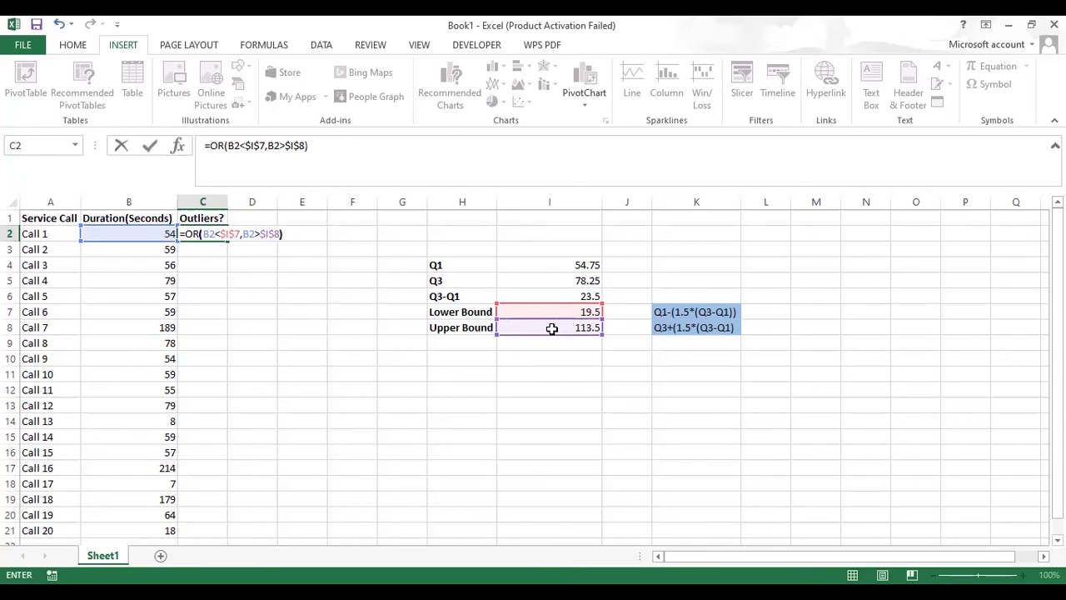
{"action": "key", "text": "Return"}
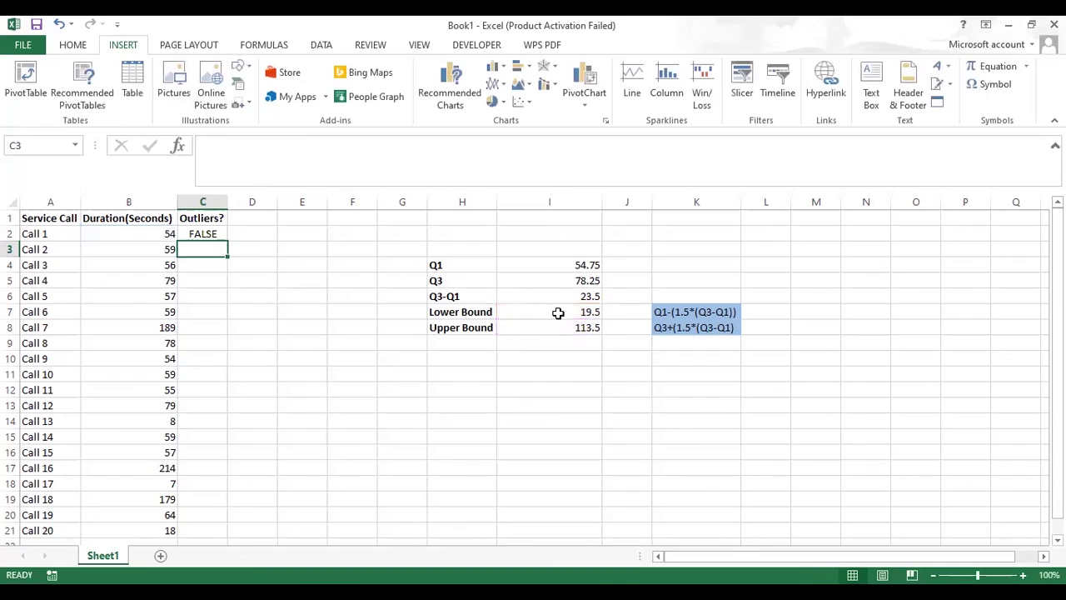
- Fill the outlier test from C2 down to C21 for all remaining calls, and review the formula for Call 7
{"action": "left_click", "coordinate": [209, 232]}
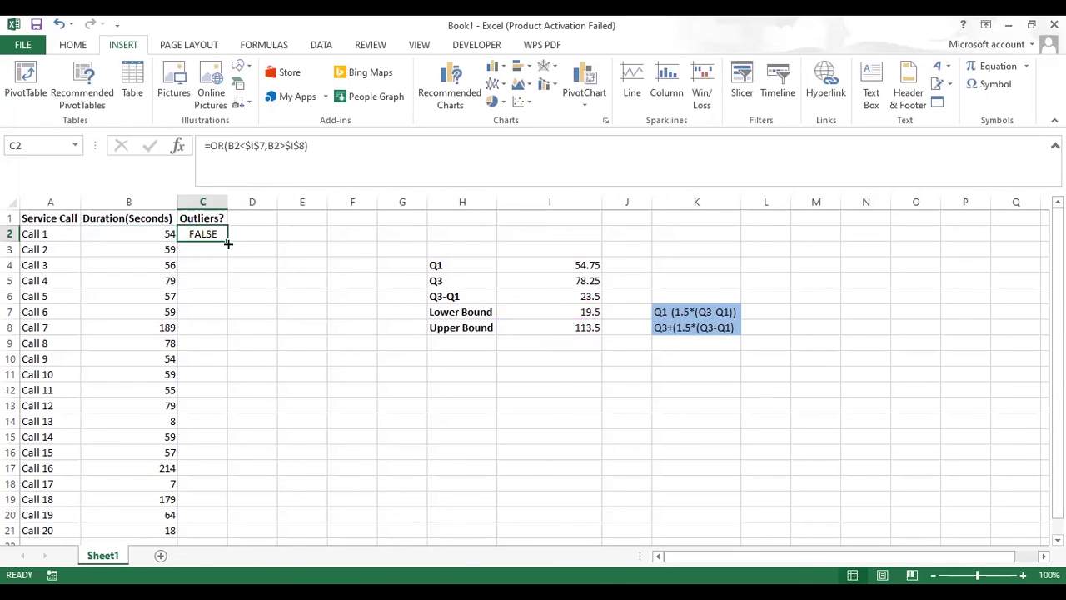
{"action": "double_click", "coordinate": [226, 244]}
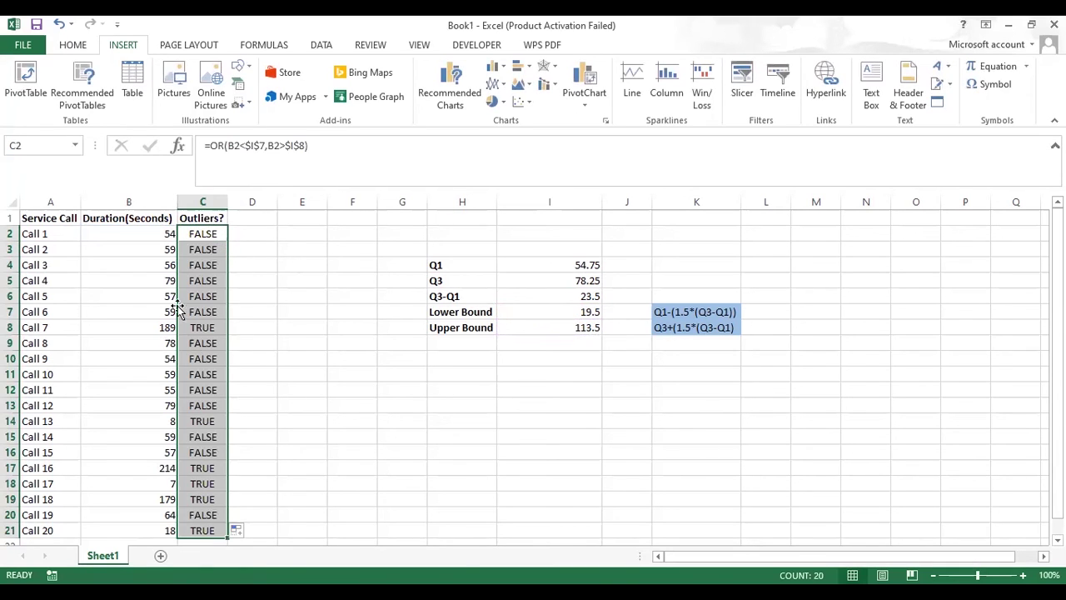
{"action": "left_click", "coordinate": [215, 326]}
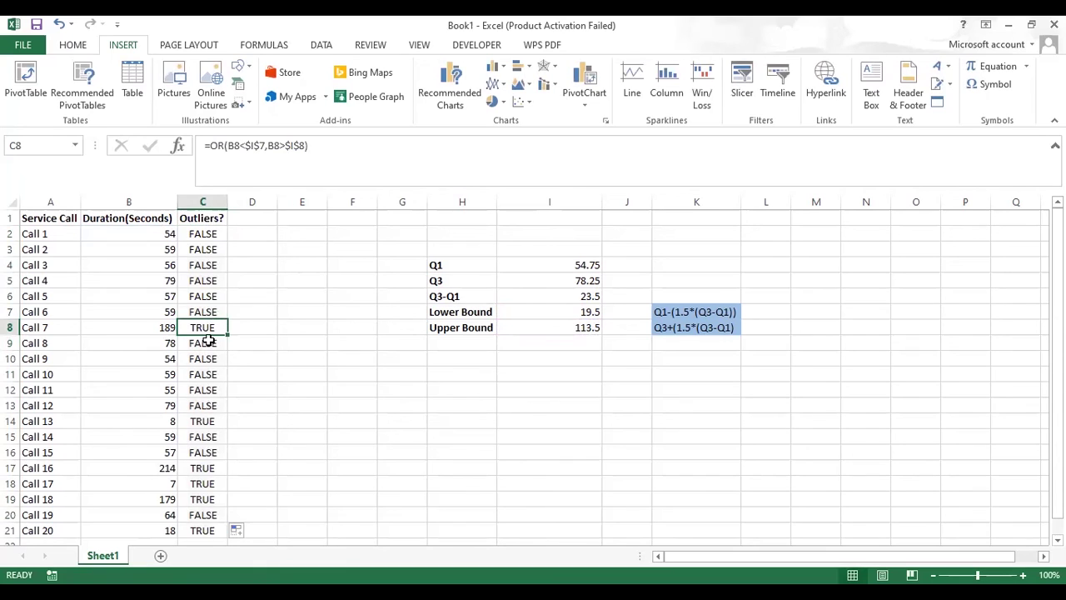
- Add filters to the service call table's header row and filter the Outliers? column to show only TRUE
{"action": "left_click", "coordinate": [62, 219]}
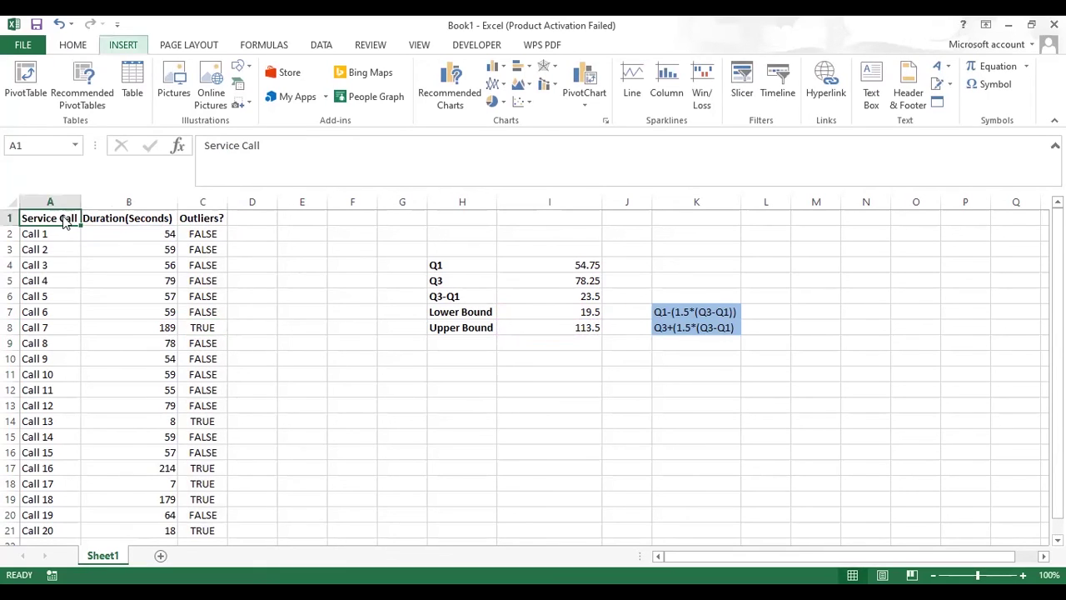
{"action": "key", "text": "alt+a"}
{"action": "key", "text": "t"}
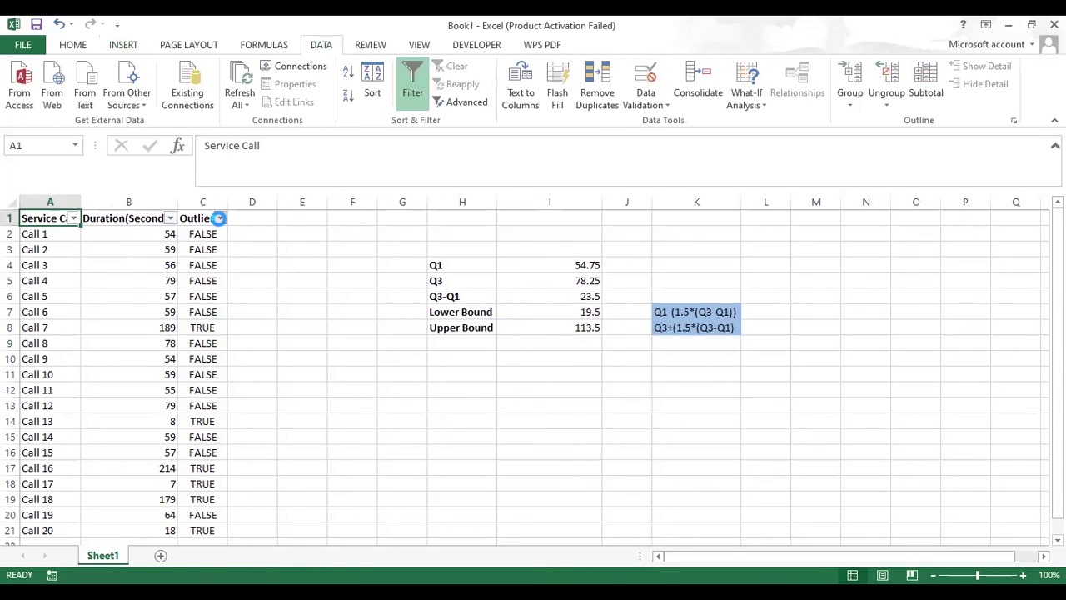
{"action": "left_click", "coordinate": [219, 218]}
{"action": "left_click", "coordinate": [64, 369]}
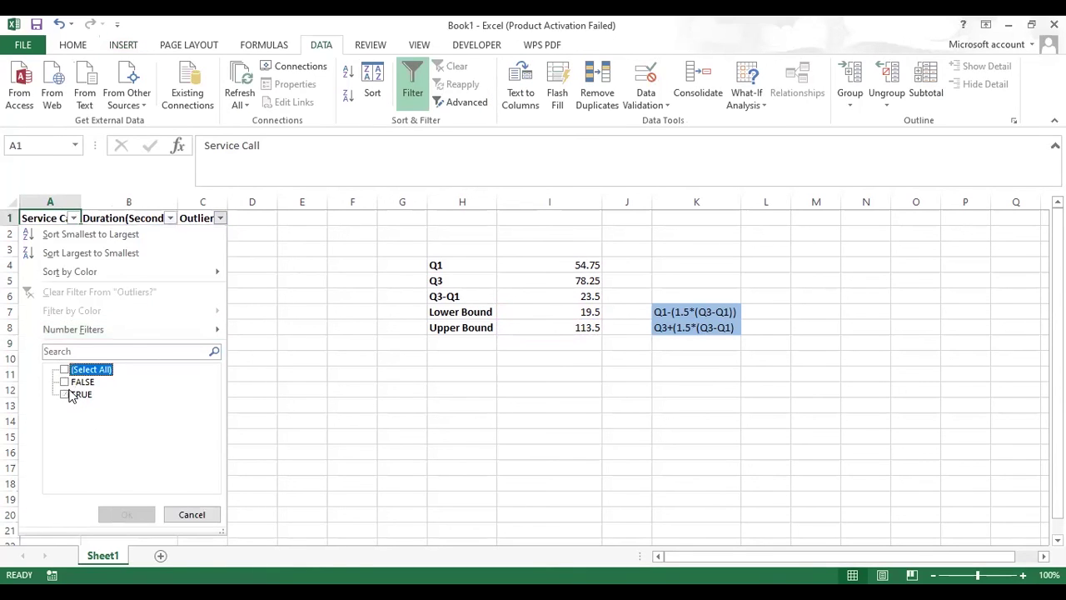
{"action": "left_click", "coordinate": [66, 395]}
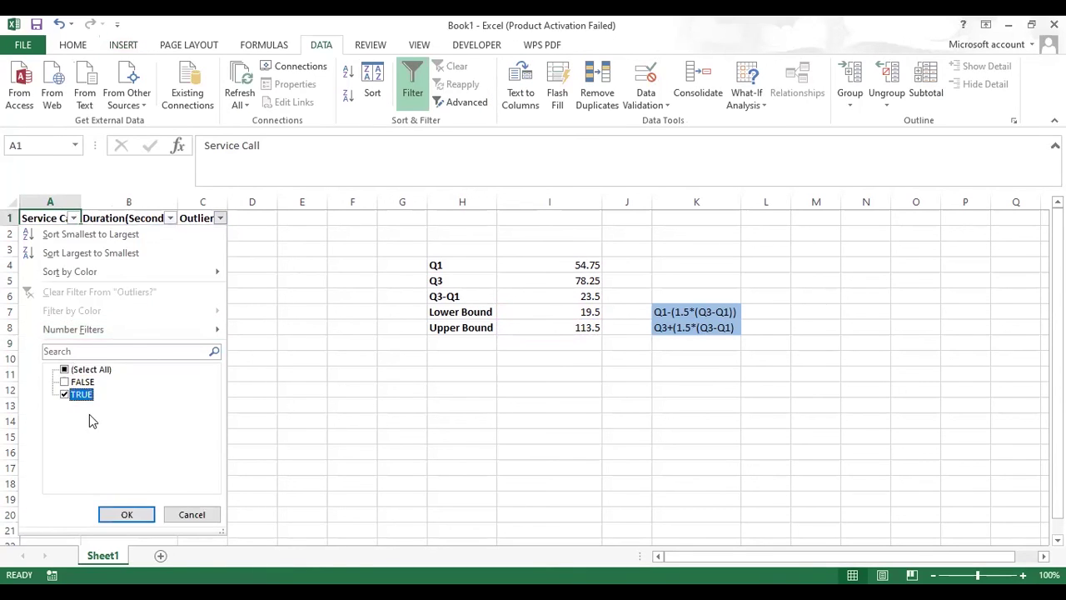
{"action": "left_click", "coordinate": [126, 515]}
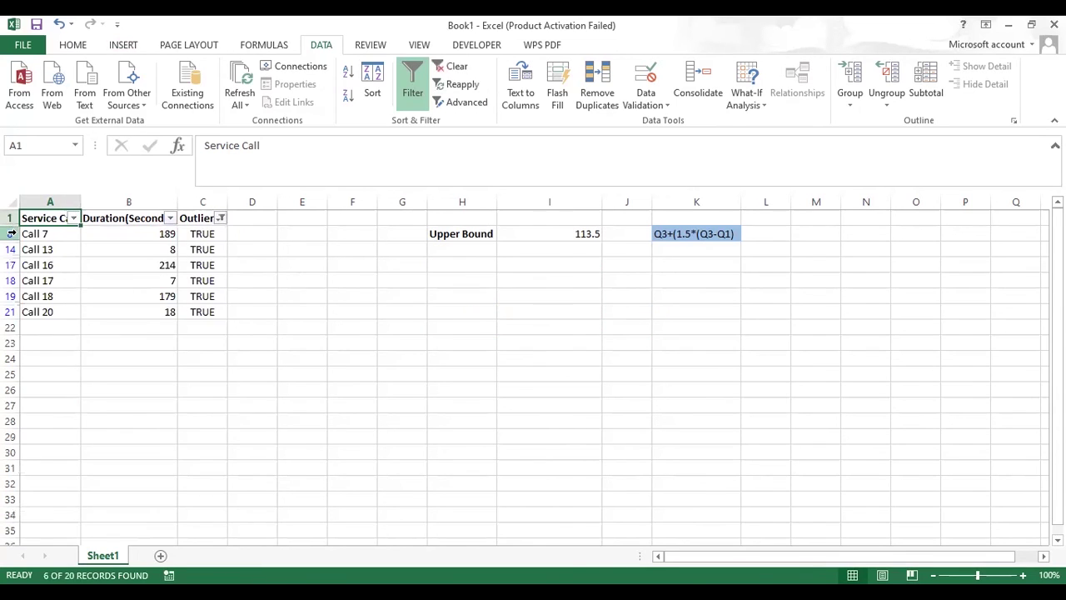
- Delete the filtered outlier rows from Call 7 to Call 20, and remove the filter from the table
{"action": "left_click_drag", "start_coordinate": [10, 234], "coordinate": [10, 311]}
{"action": "right_click", "coordinate": [11, 311]}
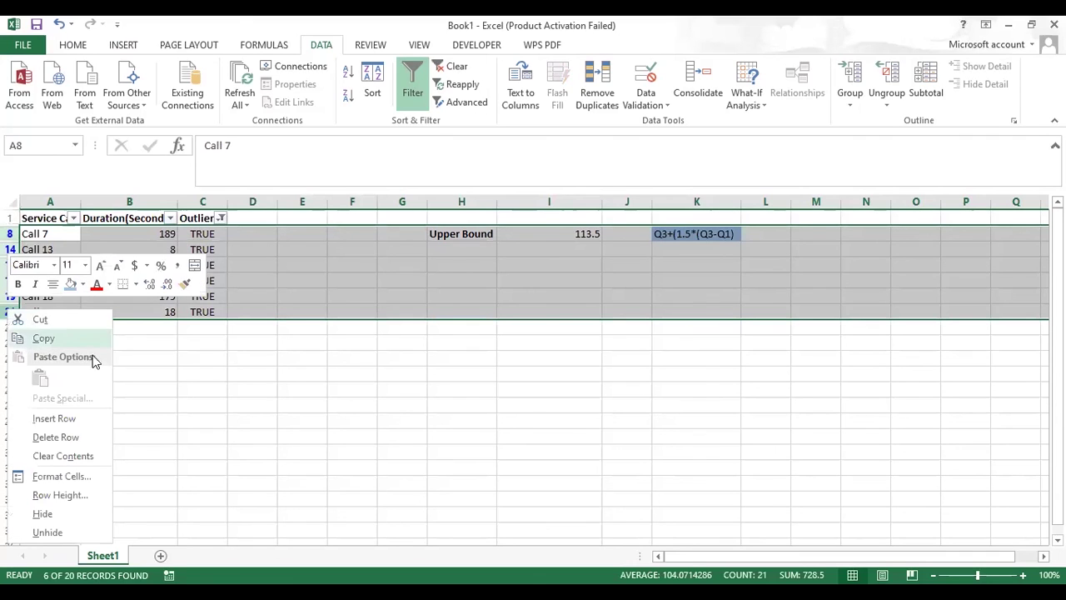
{"action": "left_click", "coordinate": [97, 438]}
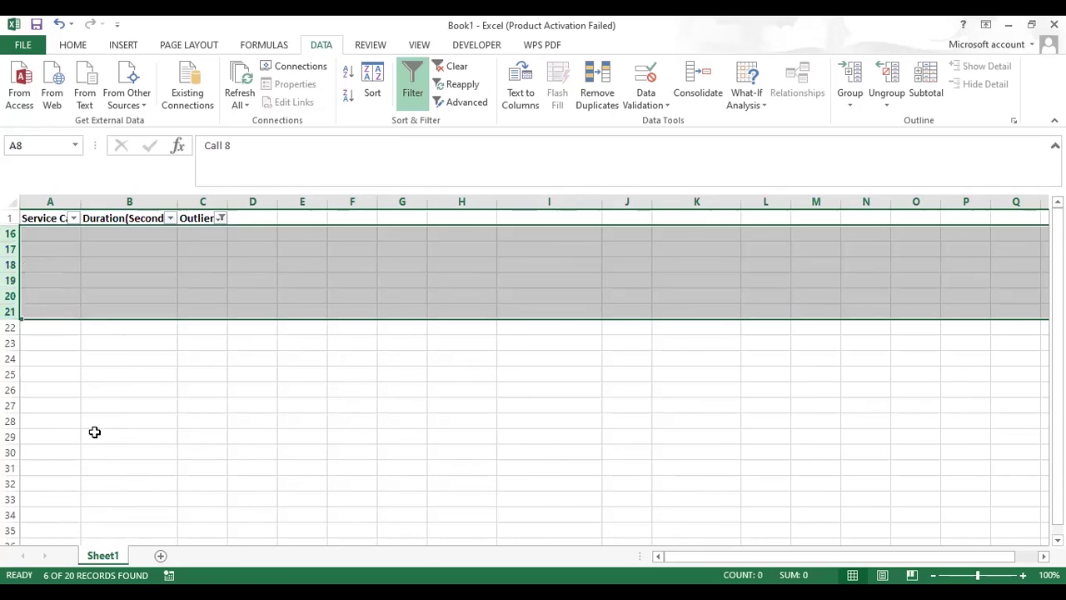
{"action": "key", "text": "ctrl+shift+l"}
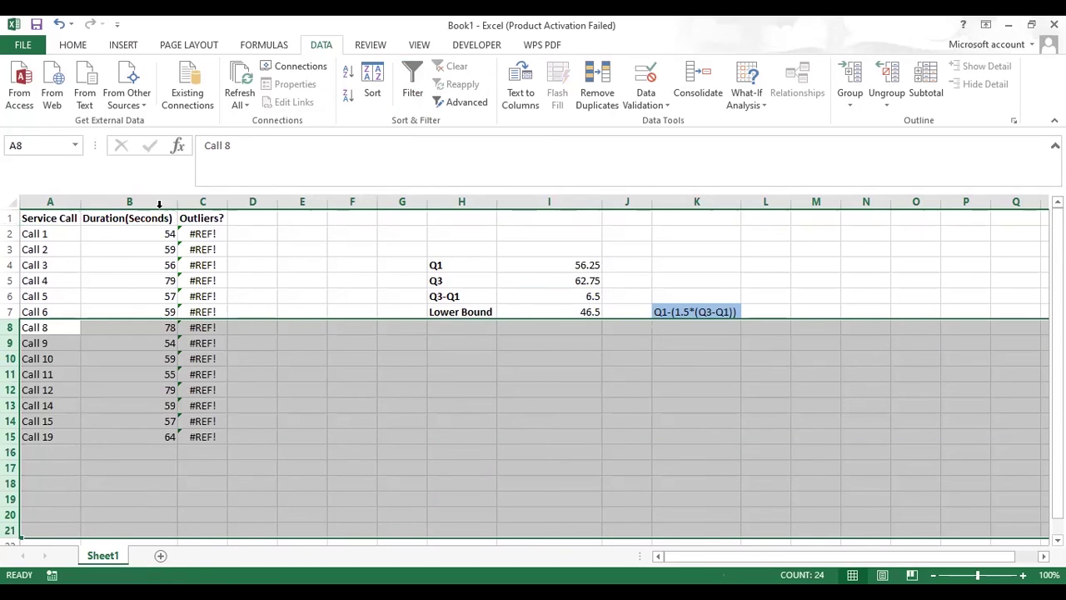